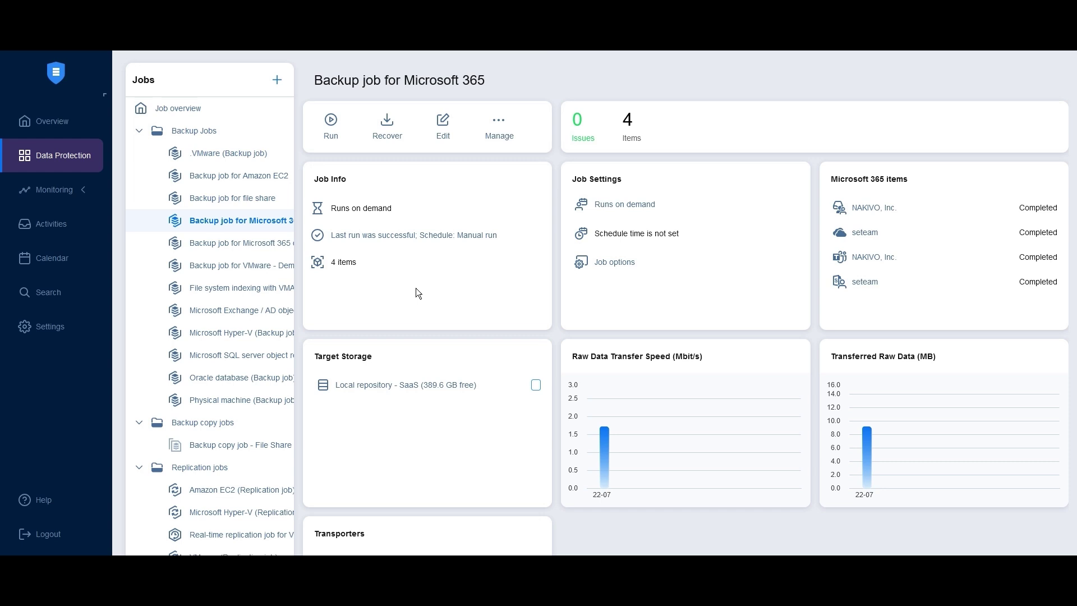
- Start a new backup copy job for the four Microsoft 365 backup items and set its destination to Local Folder
{"action": "left_click", "coordinate": [278, 79]}
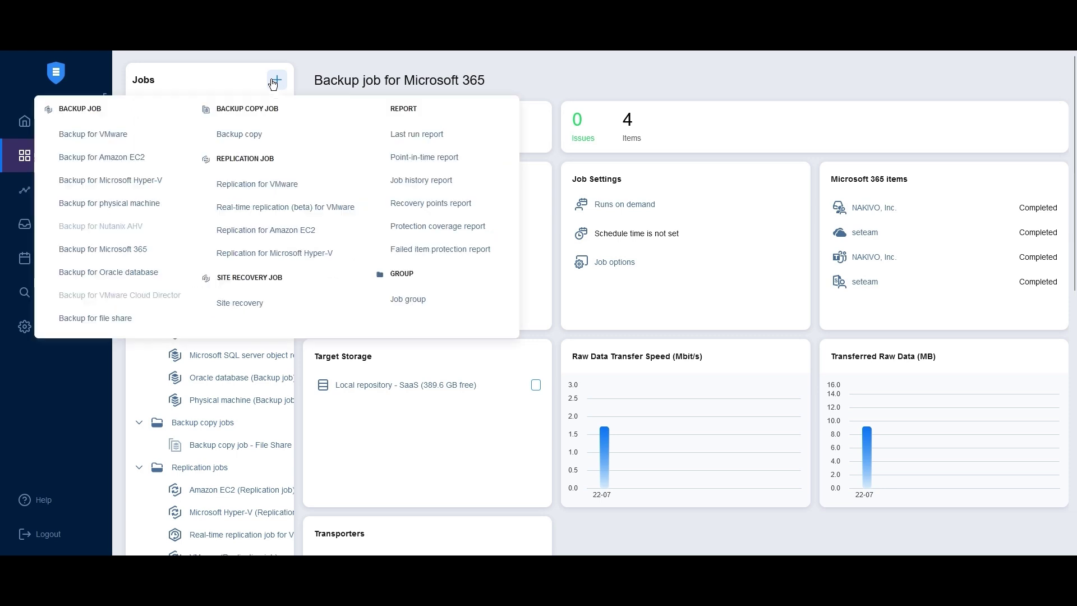
{"action": "left_click", "coordinate": [252, 144]}
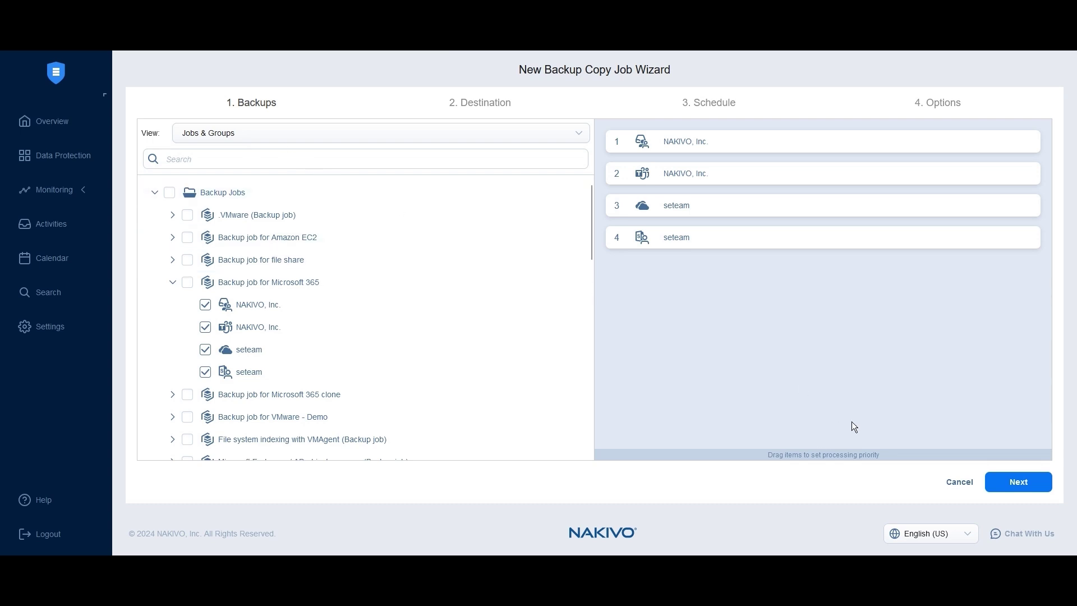
{"action": "left_click", "coordinate": [1018, 481]}
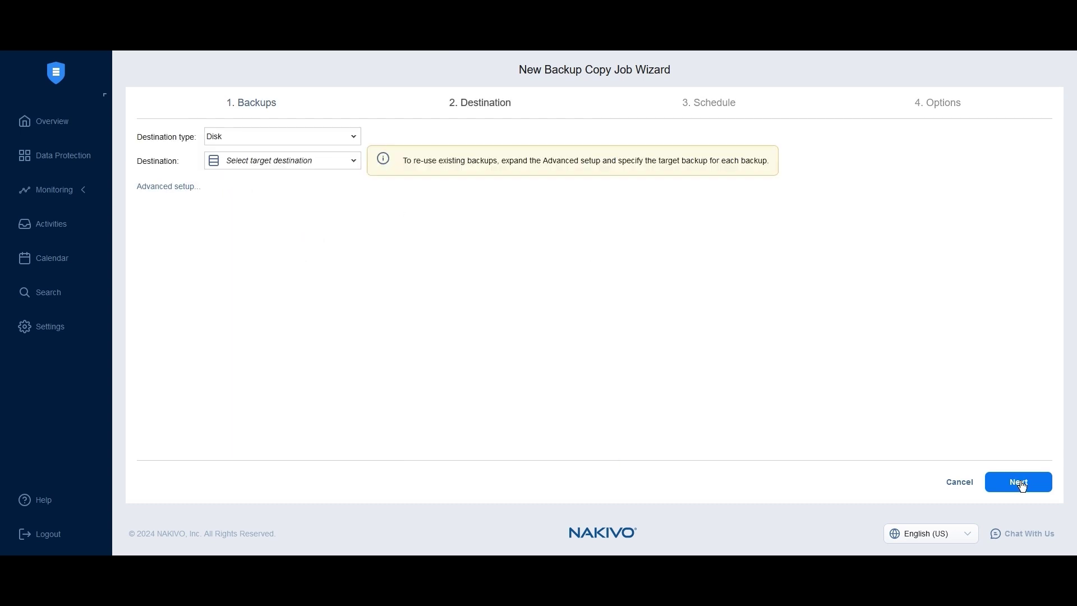
{"action": "left_click", "coordinate": [310, 155]}
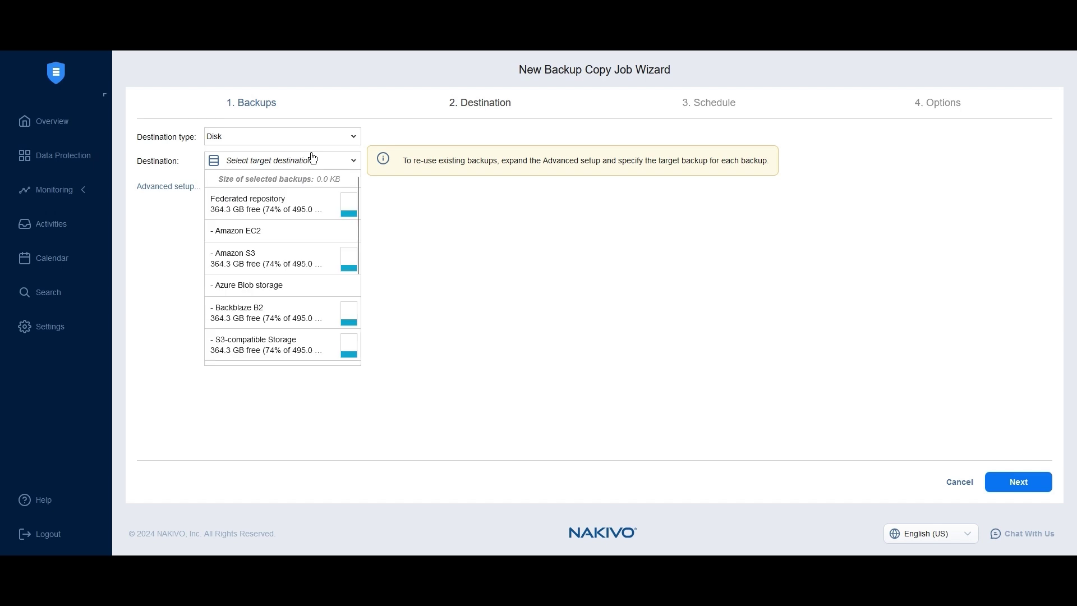
{"action": "scroll", "coordinate": [303, 279], "scroll_direction": "down", "scroll_amount": 3}
{"action": "left_click", "coordinate": [246, 291]}
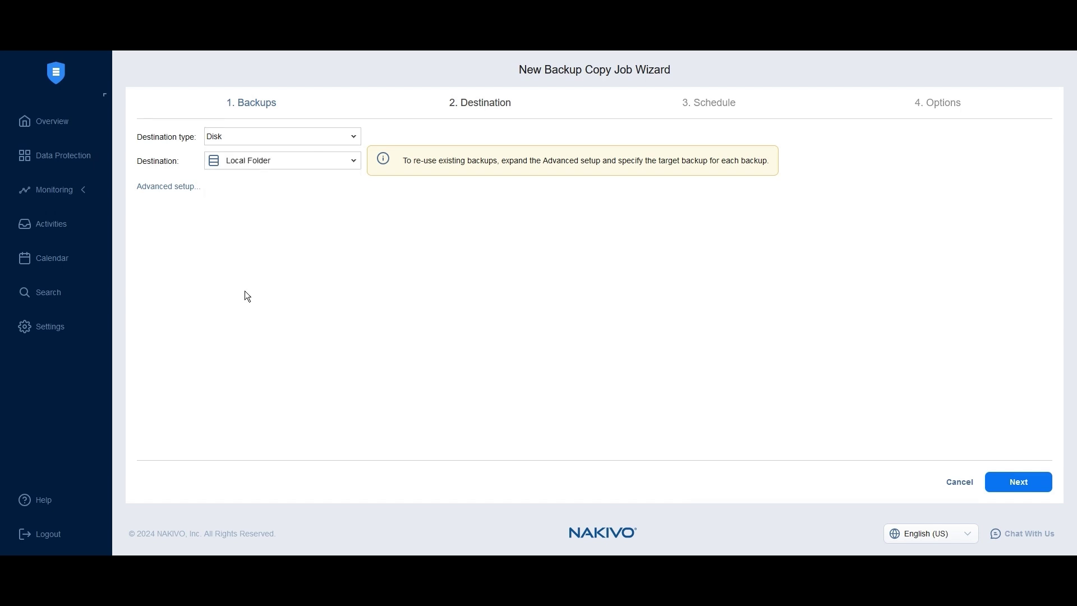
- Accept the default weekly schedule and options for the backup copy job, finish it and run it for all backups
{"action": "left_click", "coordinate": [1017, 483]}
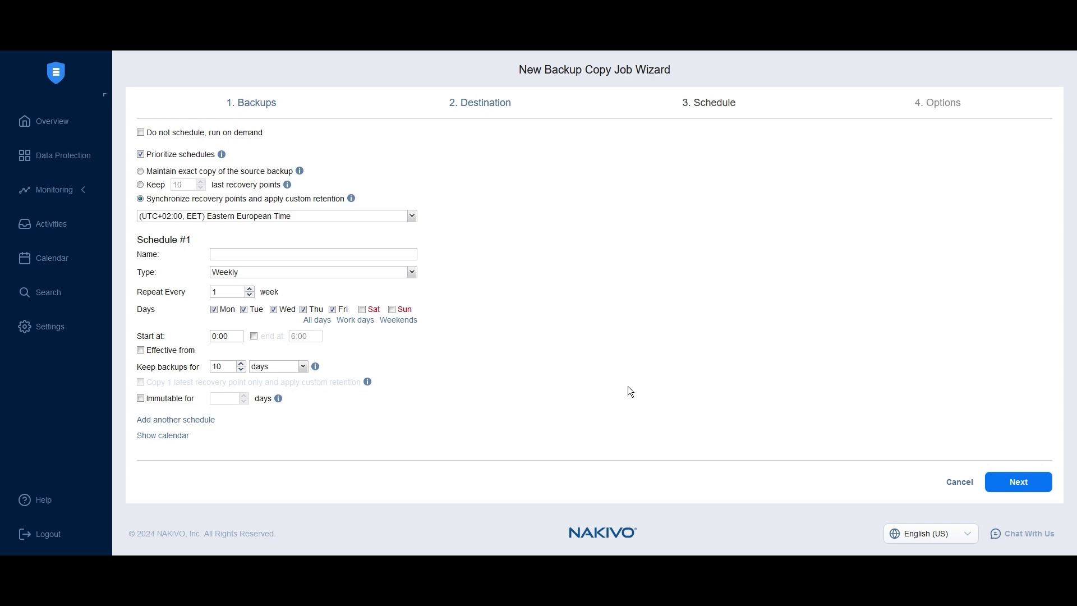
{"action": "left_click", "coordinate": [1036, 483]}
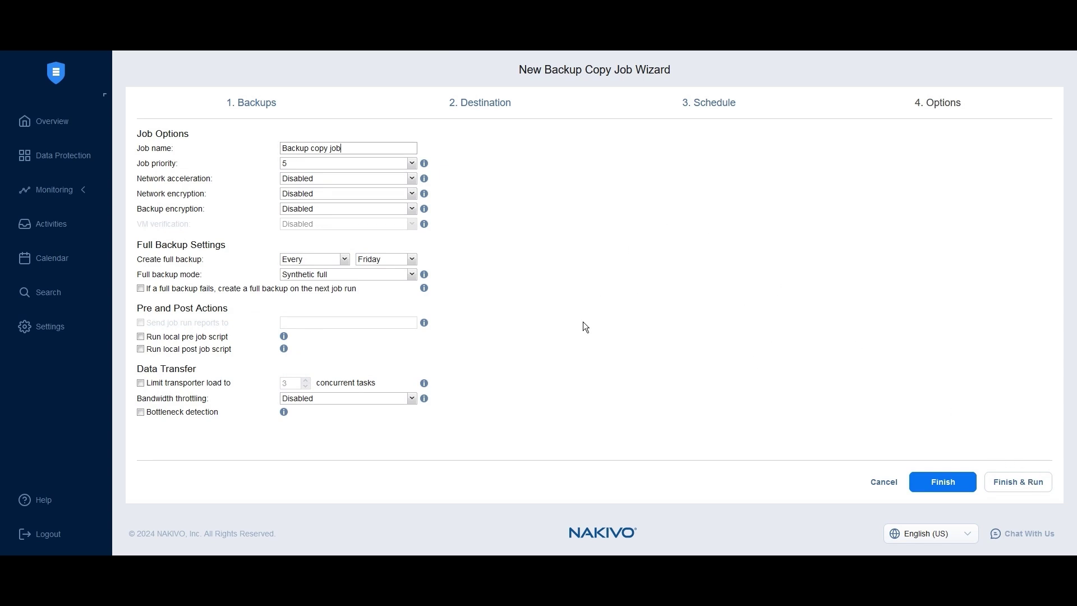
{"action": "left_click", "coordinate": [1019, 483]}
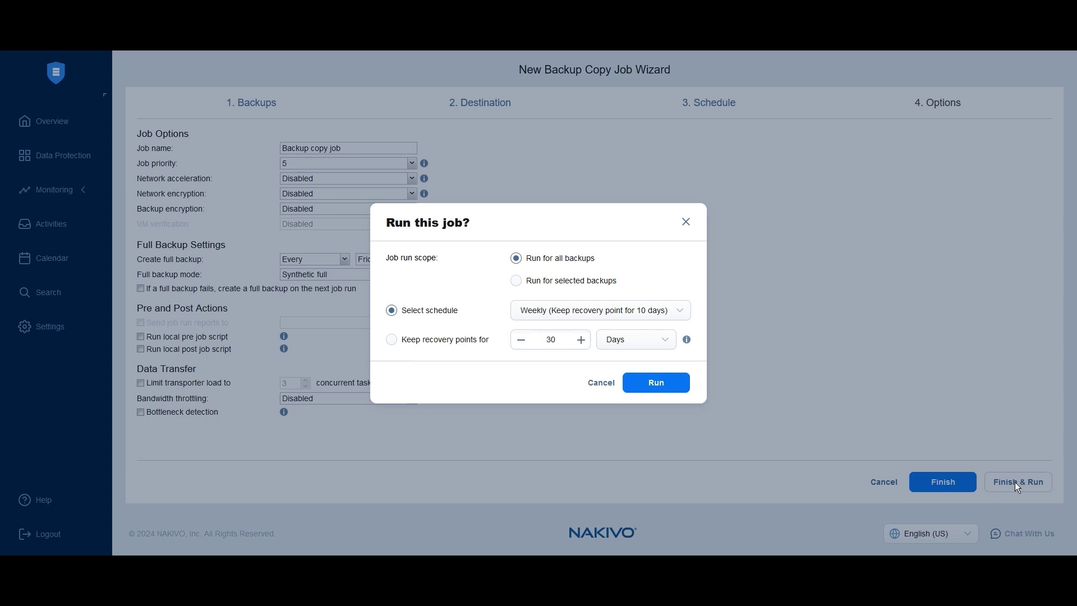
{"action": "left_click", "coordinate": [653, 387]}
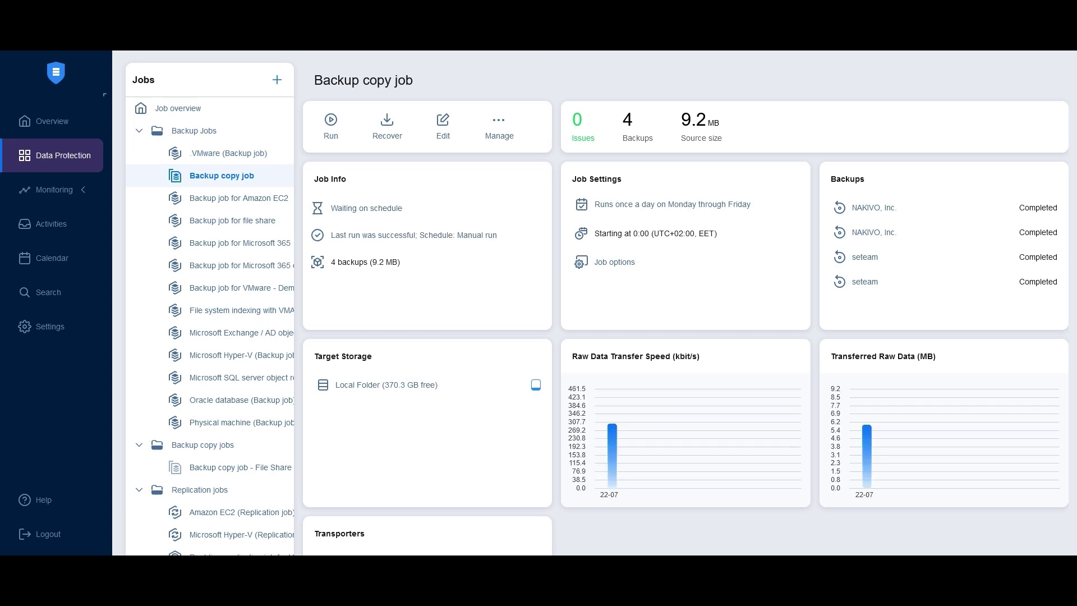
- Delete the Backup copy job from the Backup Jobs group using the option to delete the job and keep backups
{"action": "right_click", "coordinate": [240, 178]}
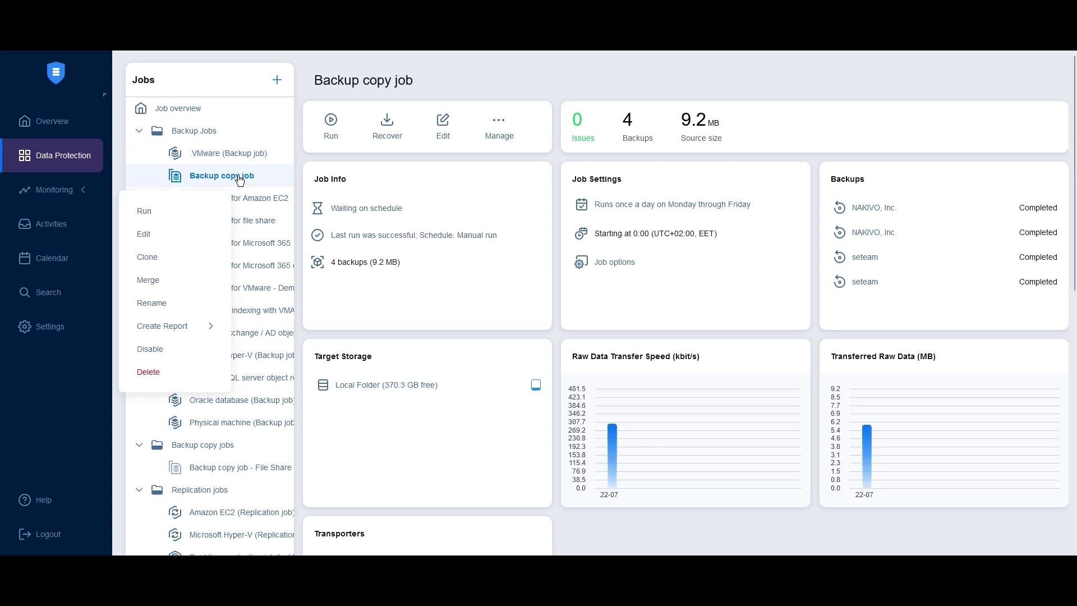
{"action": "left_click", "coordinate": [166, 374]}
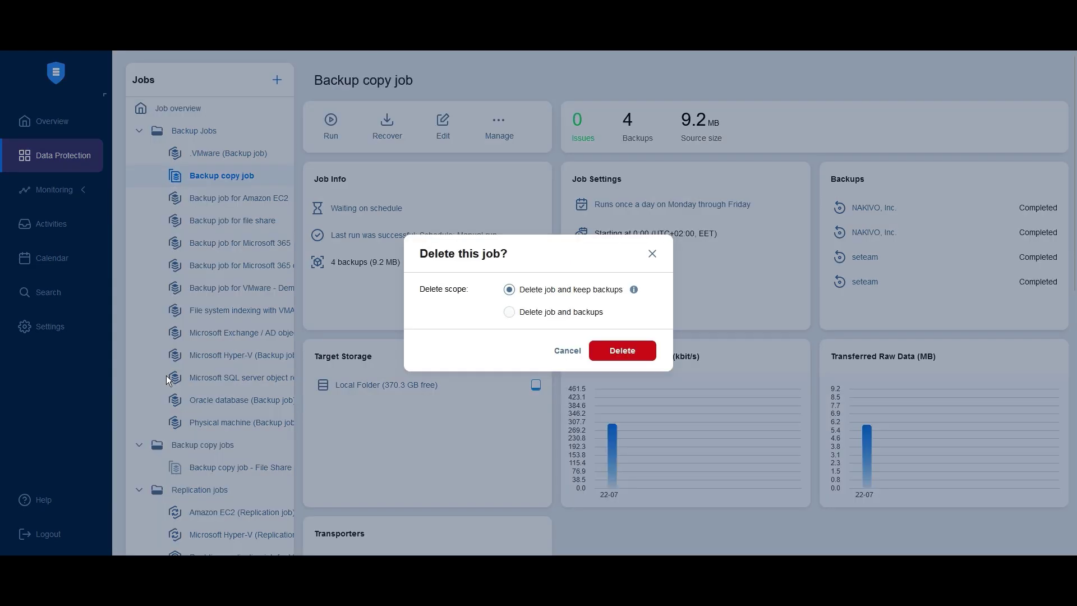
{"action": "left_click", "coordinate": [623, 351]}
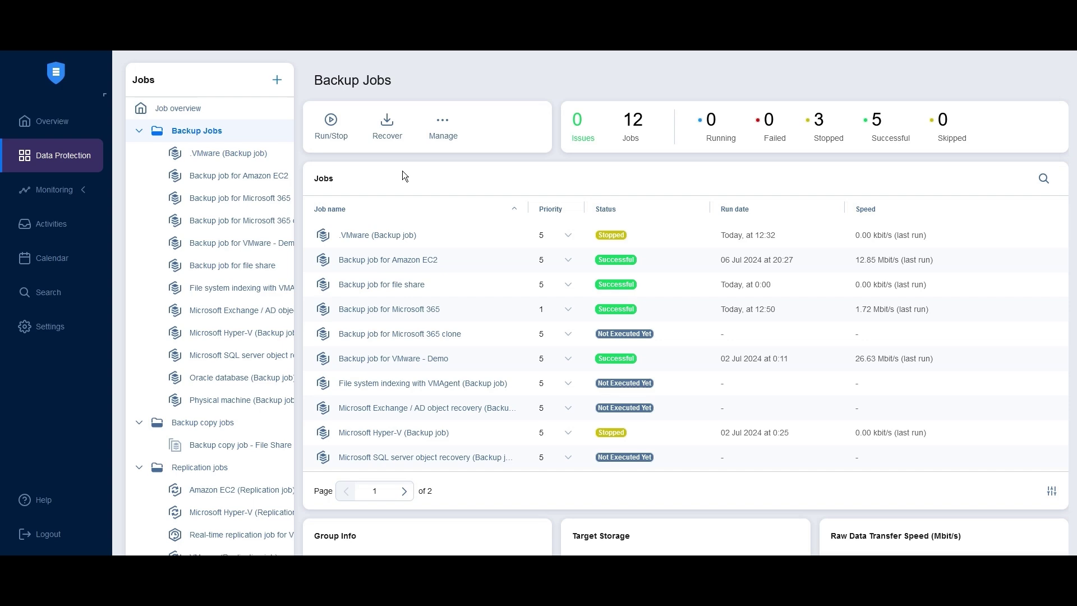
- Edit Backup job for Microsoft 365 and change its destination to Local Folder while keeping the old backup
{"action": "left_click", "coordinate": [222, 201]}
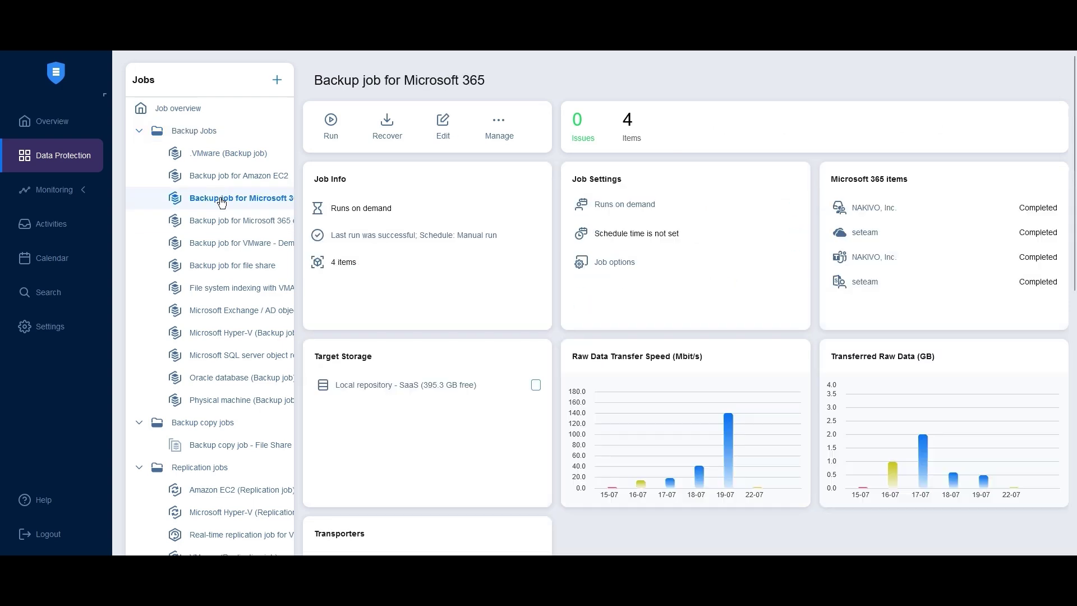
{"action": "left_click", "coordinate": [444, 130]}
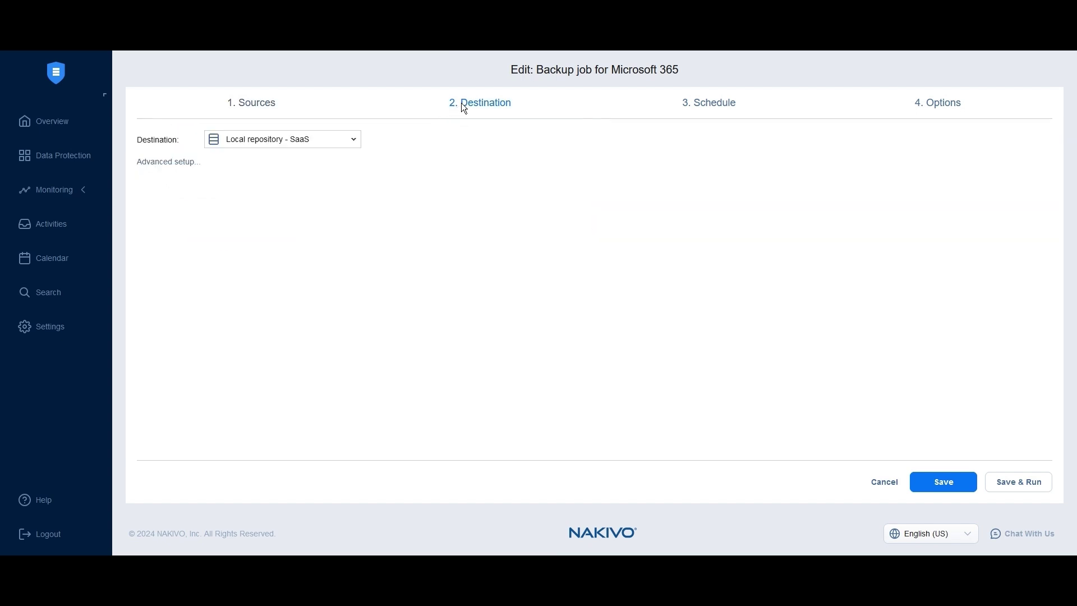
{"action": "left_click", "coordinate": [461, 106]}
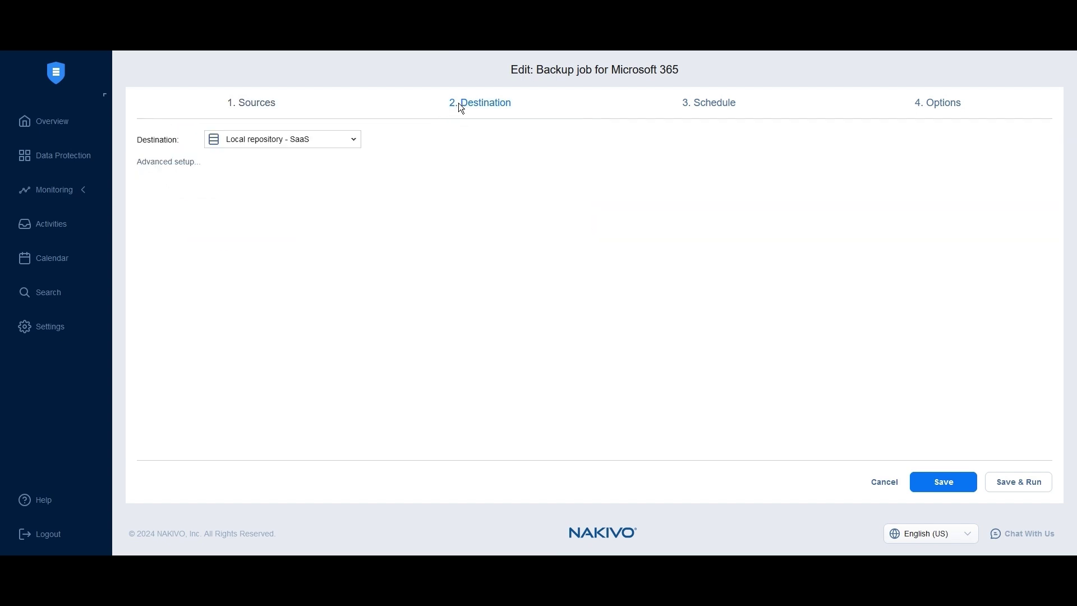
{"action": "left_click", "coordinate": [314, 147]}
{"action": "scroll", "coordinate": [291, 266], "scroll_direction": "down", "scroll_amount": 5}
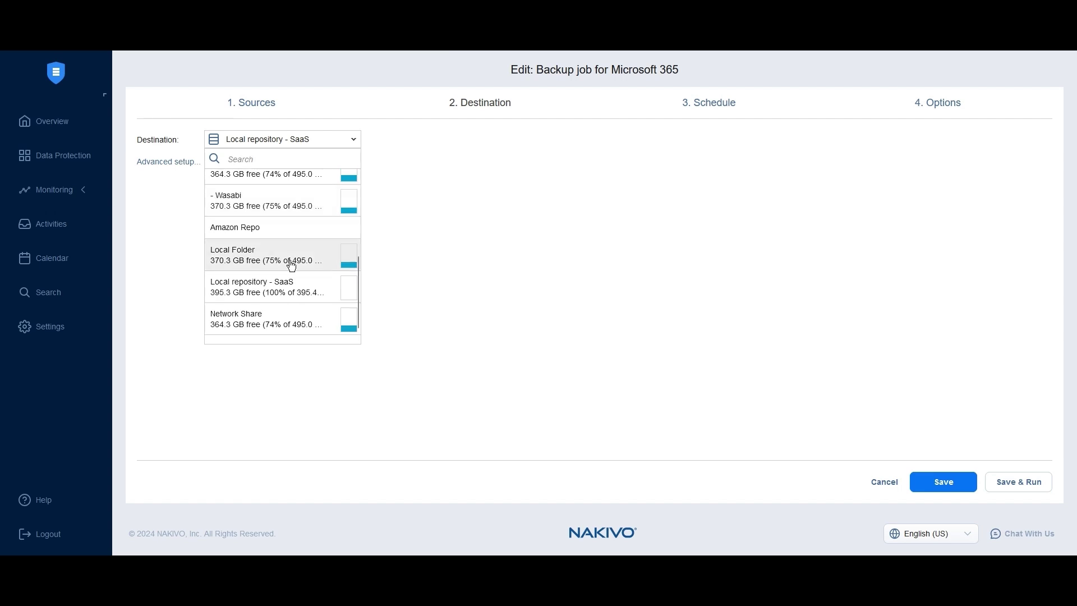
{"action": "left_click", "coordinate": [230, 259]}
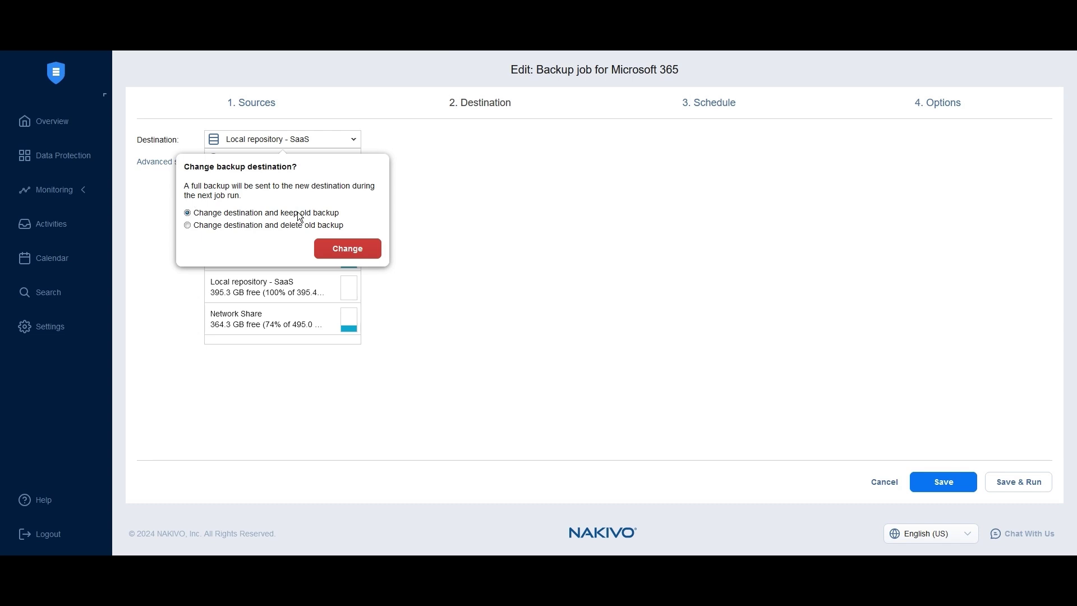
{"action": "left_click", "coordinate": [346, 250]}
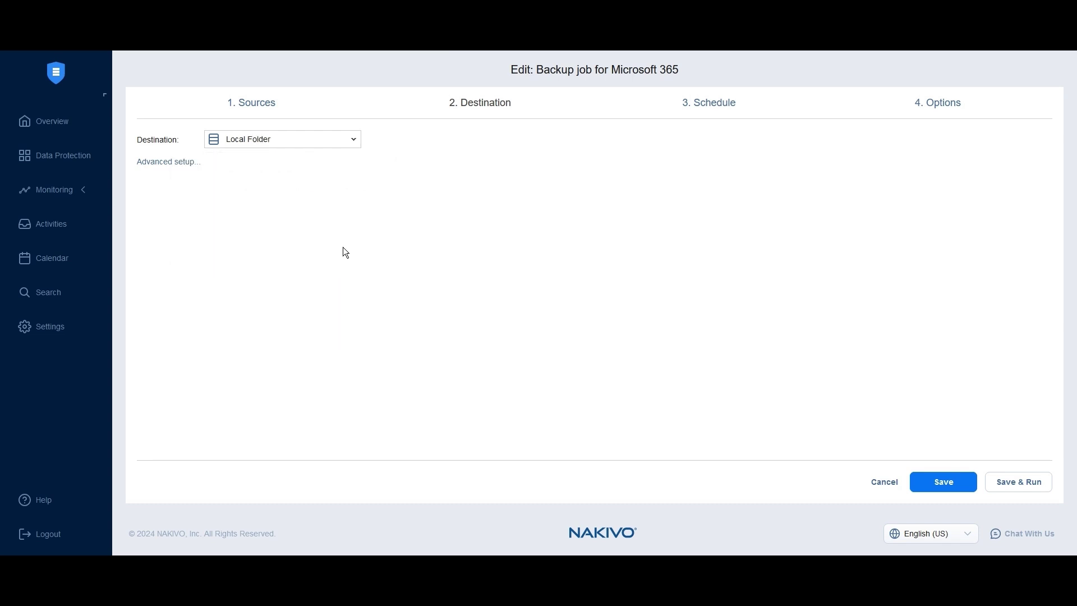
- In the advanced destination setup, map the NAKIVO, Inc. mailbox item to its existing backup from Backup copy job
{"action": "left_click", "coordinate": [174, 164]}
{"action": "left_click", "coordinate": [211, 178]}
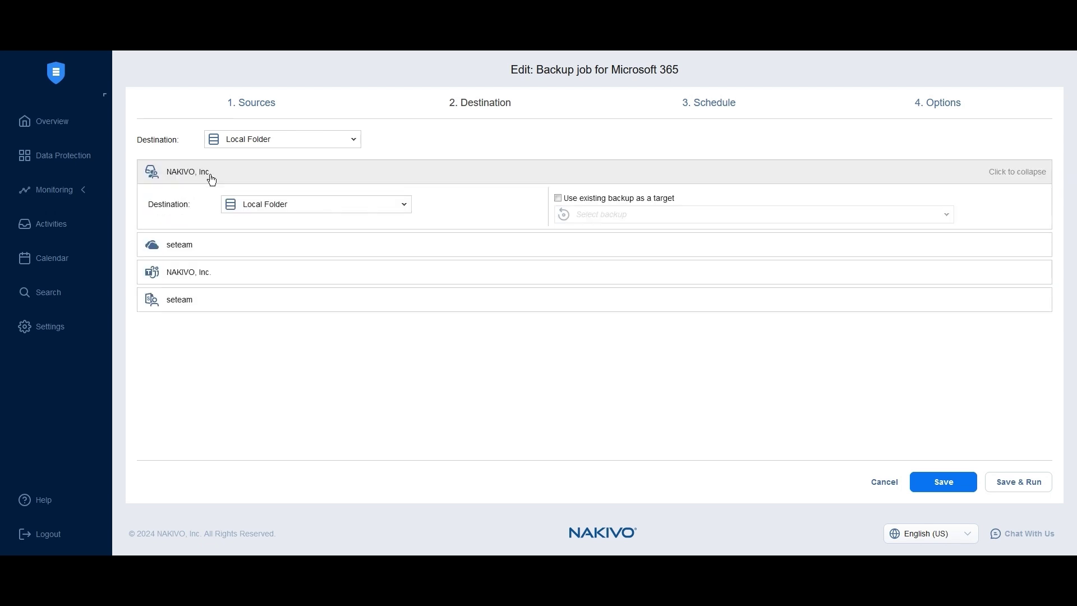
{"action": "left_click", "coordinate": [559, 199]}
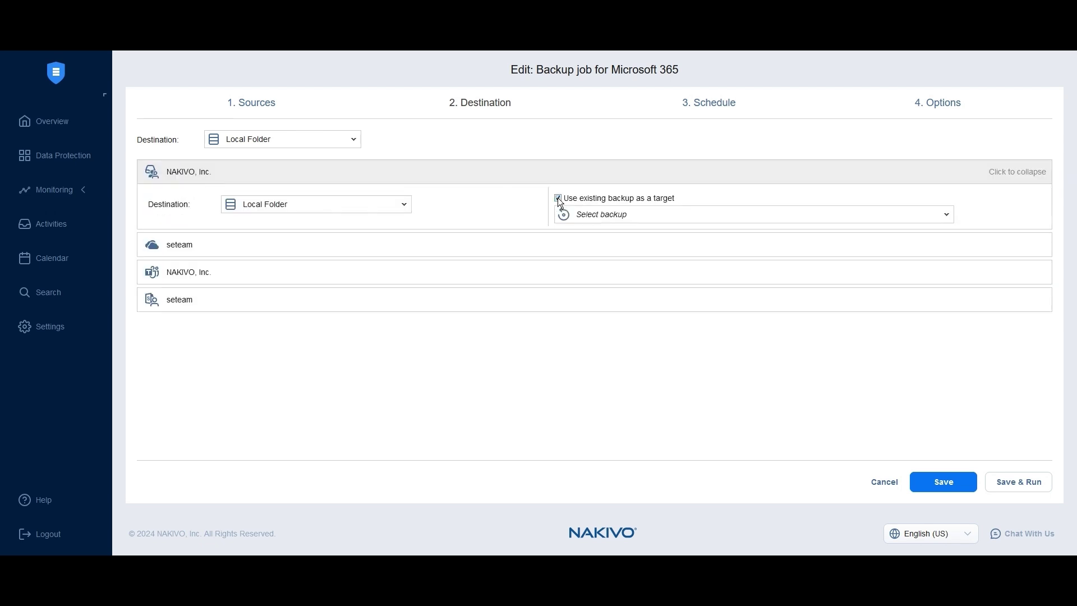
{"action": "left_click", "coordinate": [591, 220]}
{"action": "left_click", "coordinate": [632, 305]}
{"action": "left_click", "coordinate": [823, 324]}
- Map the seteam OneDrive item to its existing seteam backup from Backup copy job as the target
{"action": "left_click", "coordinate": [336, 252]}
{"action": "left_click", "coordinate": [559, 272]}
{"action": "left_click", "coordinate": [590, 288]}
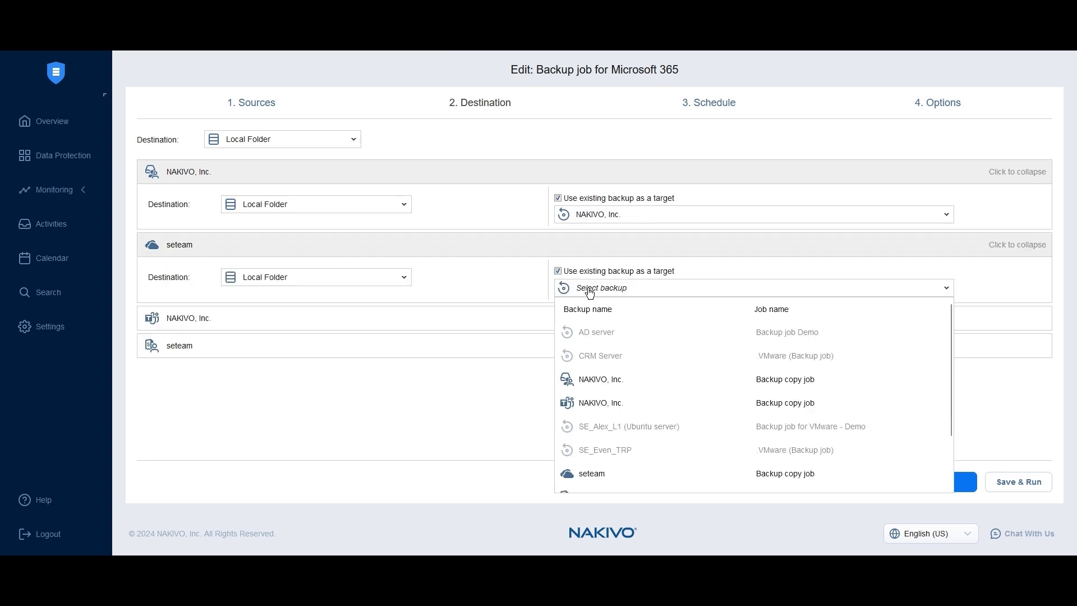
{"action": "left_click", "coordinate": [592, 474]}
{"action": "left_click", "coordinate": [818, 390]}
- Map the NAKIVO, Inc. Teams item to its existing NAKIVO, Inc. Teams backup from Backup copy job
{"action": "left_click", "coordinate": [500, 318]}
{"action": "left_click", "coordinate": [559, 345]}
{"action": "left_click", "coordinate": [589, 361]}
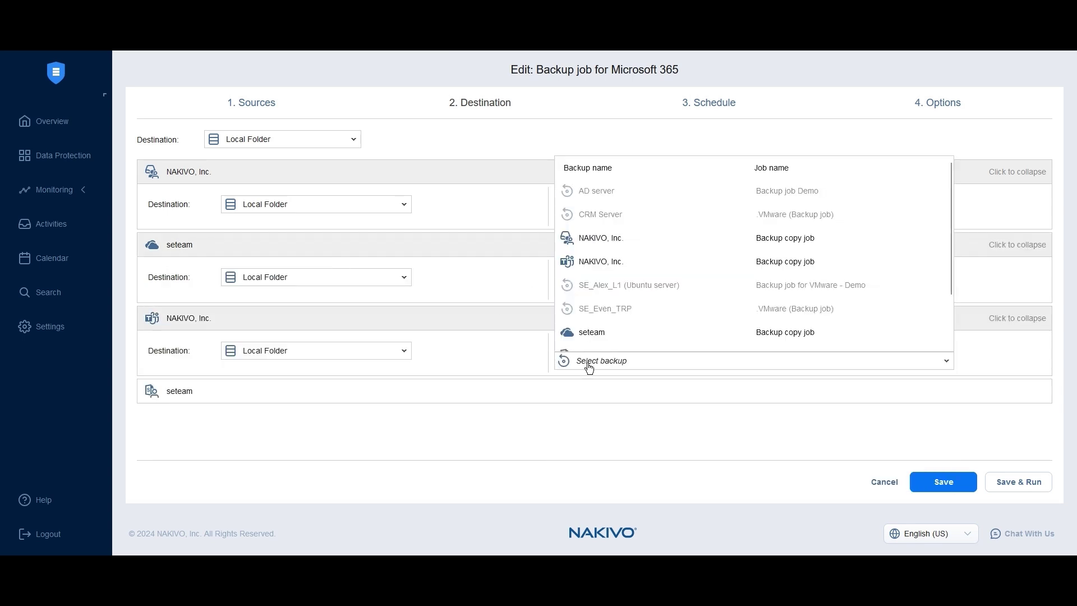
{"action": "scroll", "coordinate": [595, 281], "scroll_direction": "down", "scroll_amount": 1}
{"action": "left_click", "coordinate": [599, 209]}
{"action": "left_click", "coordinate": [820, 454]}
- Map the seteam SharePoint item to its existing seteam SharePoint backup and save the edited Microsoft 365 backup job
{"action": "left_click", "coordinate": [337, 391]}
{"action": "left_click", "coordinate": [558, 418]}
{"action": "left_click", "coordinate": [594, 434]}
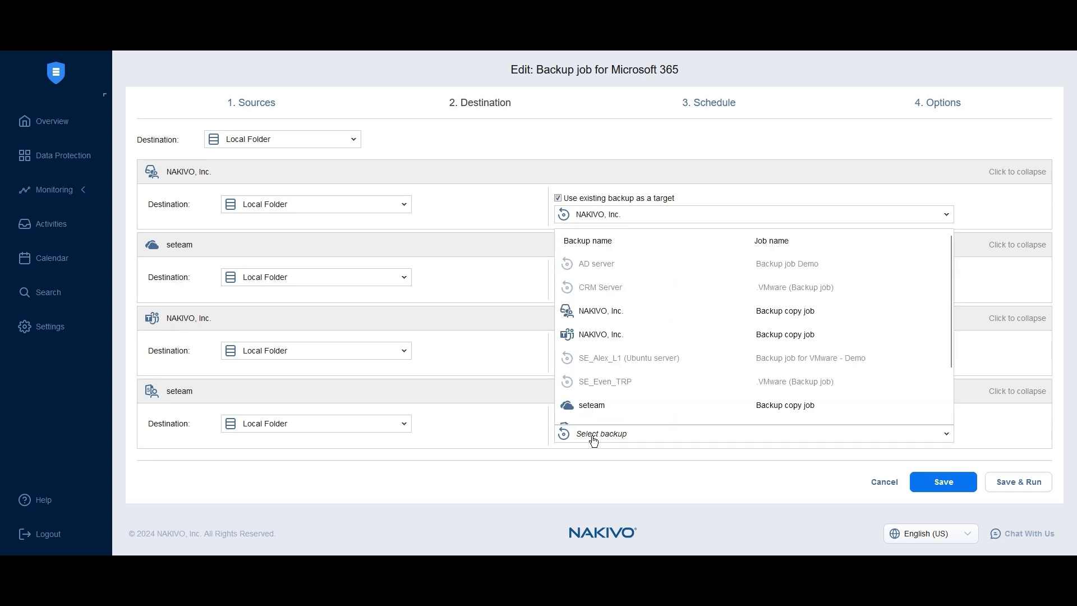
{"action": "scroll", "coordinate": [594, 365], "scroll_direction": "down", "scroll_amount": 1}
{"action": "left_click", "coordinate": [589, 363]}
{"action": "left_click", "coordinate": [803, 534]}
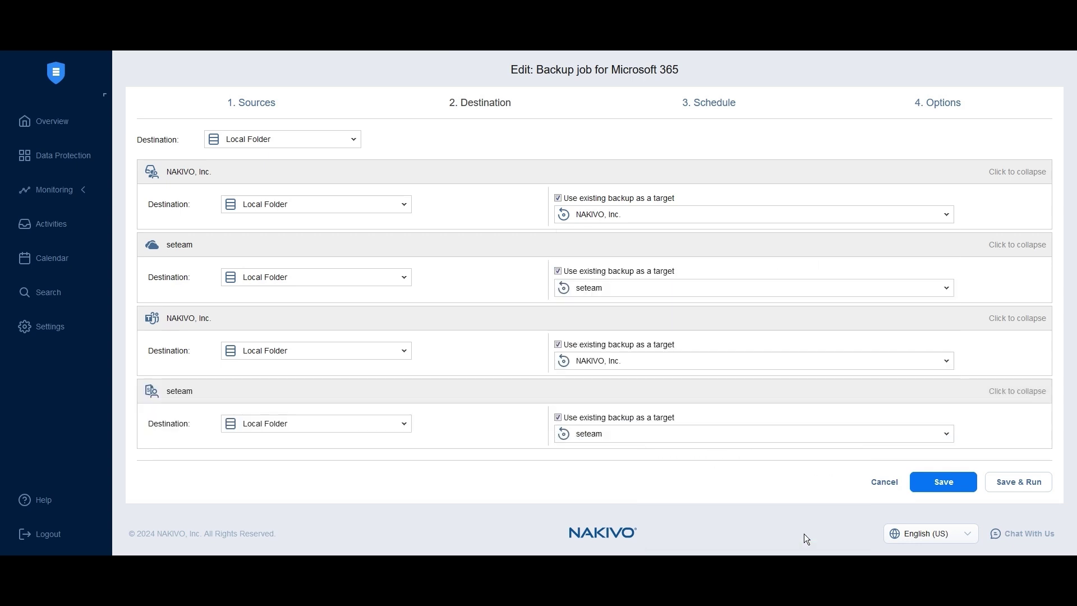
{"action": "left_click", "coordinate": [949, 485]}
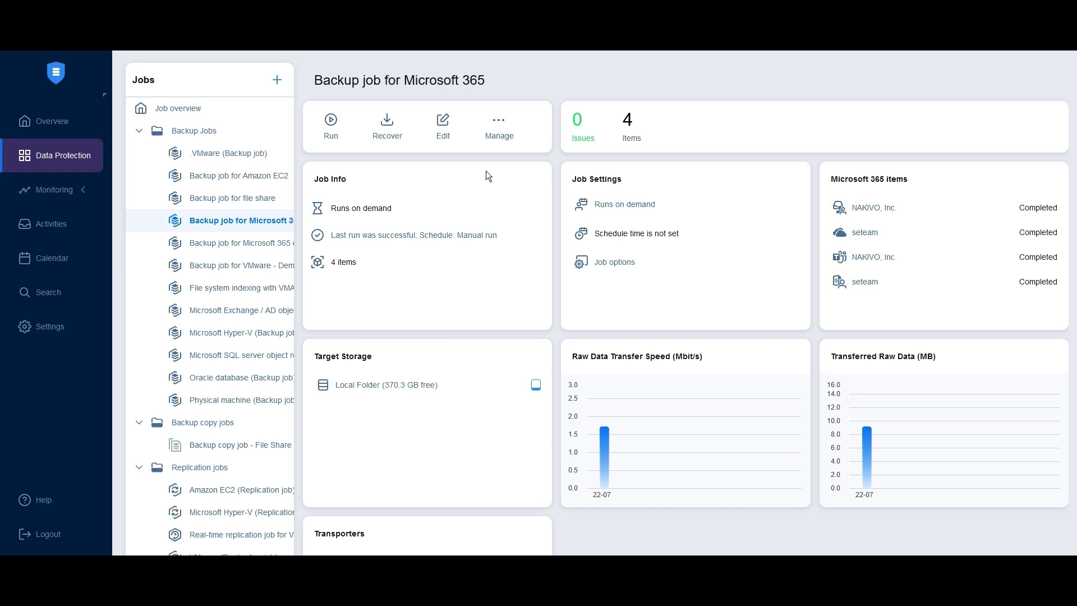
- Start another backup copy job for the four Microsoft 365 backup items and set its destination to Wasabi
{"action": "left_click", "coordinate": [274, 80]}
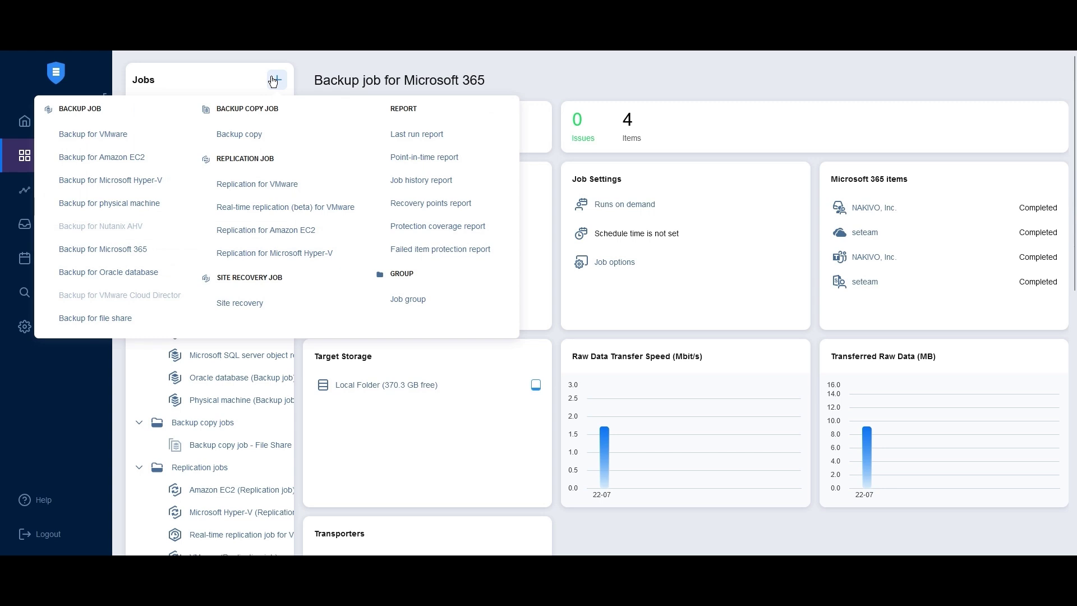
{"action": "left_click", "coordinate": [251, 146]}
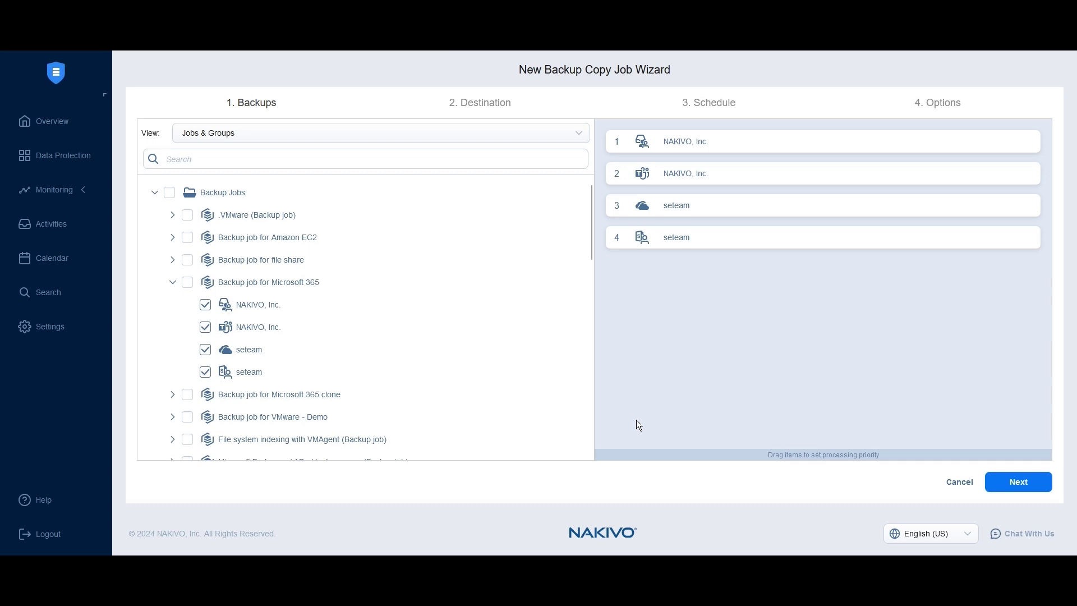
{"action": "left_click", "coordinate": [1019, 483]}
{"action": "left_click", "coordinate": [241, 166]}
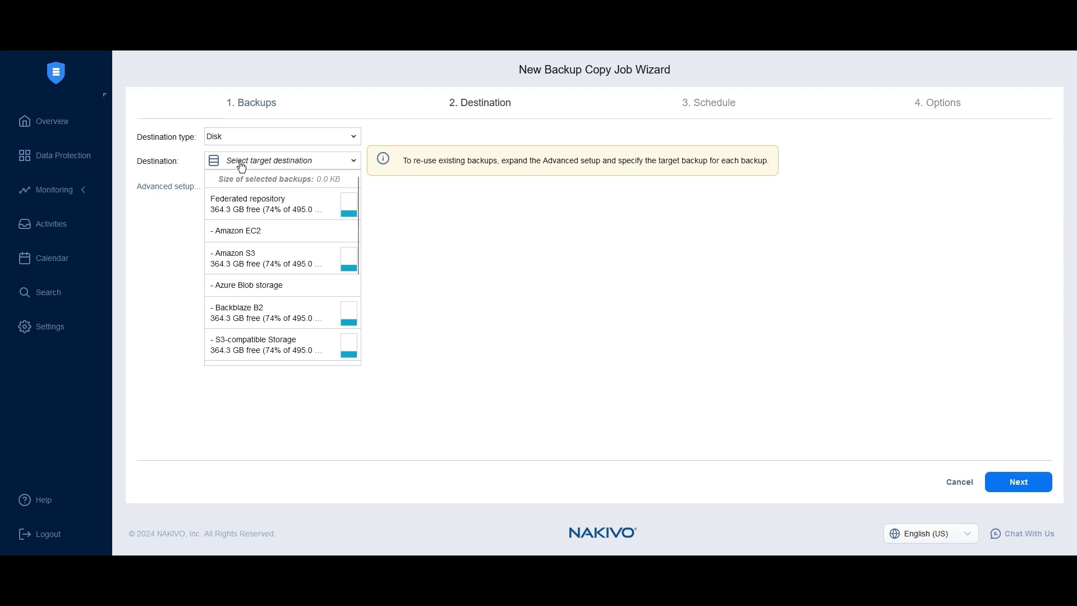
{"action": "scroll", "coordinate": [272, 237], "scroll_direction": "down", "scroll_amount": 3}
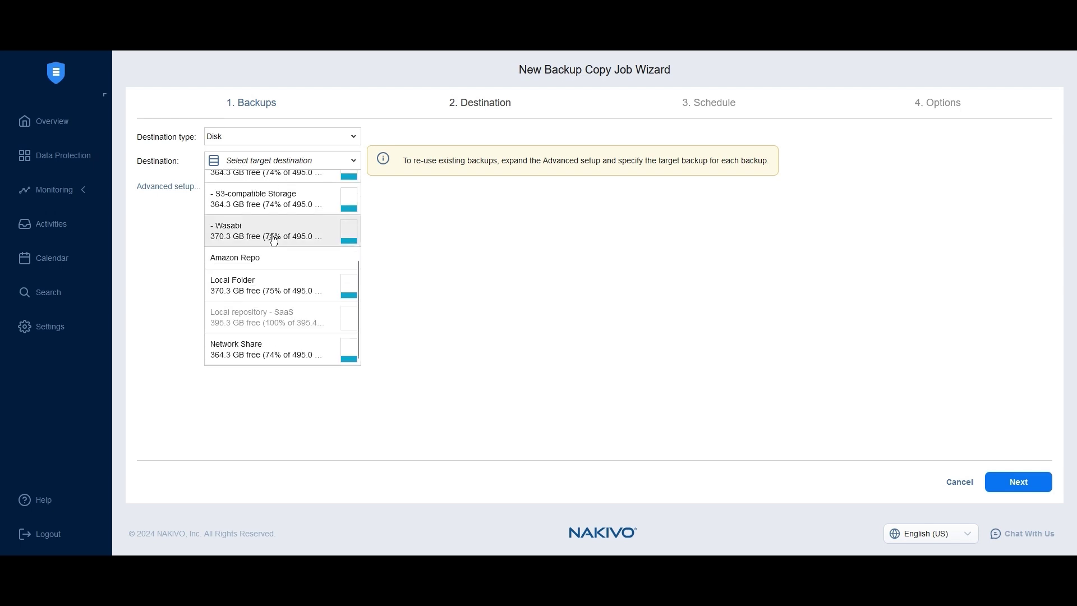
{"action": "left_click", "coordinate": [225, 241]}
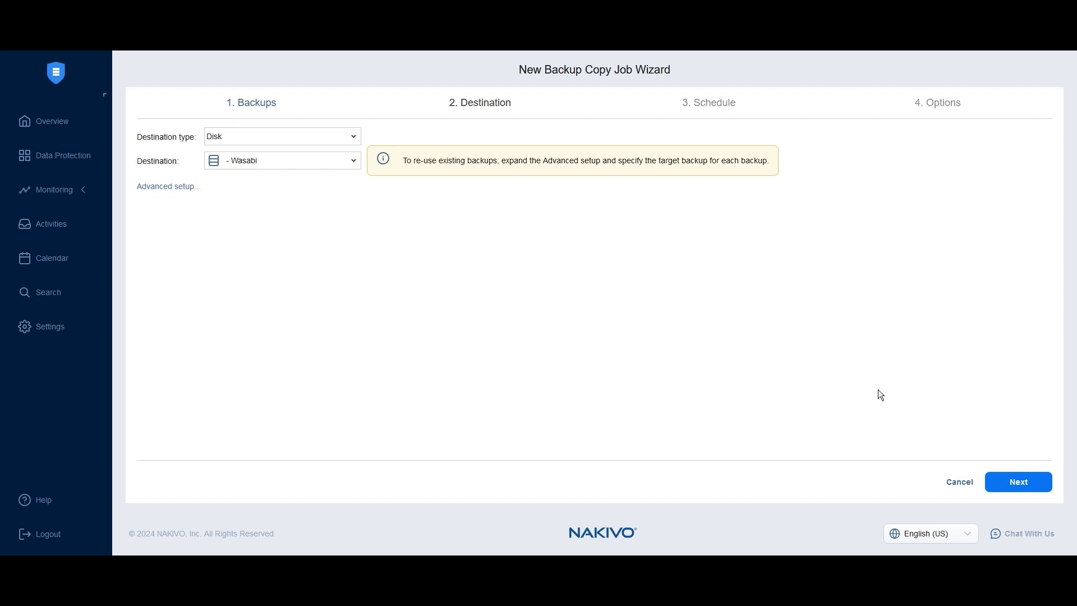
- Accept the default weekly schedule and options for the Wasabi backup copy job and finish it without running
{"action": "left_click", "coordinate": [1005, 483]}
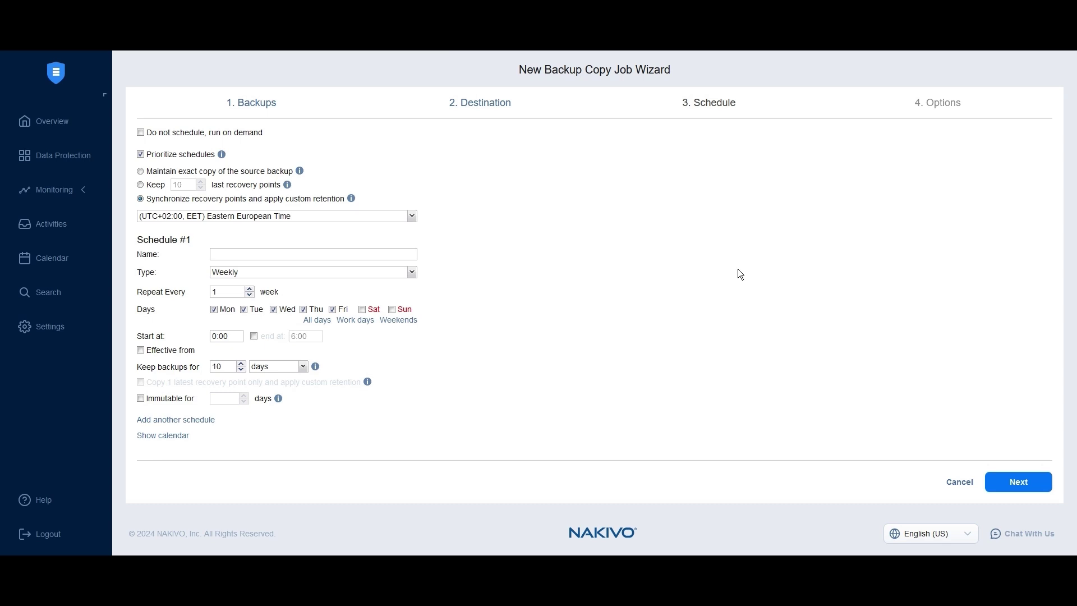
{"action": "left_click", "coordinate": [1015, 484]}
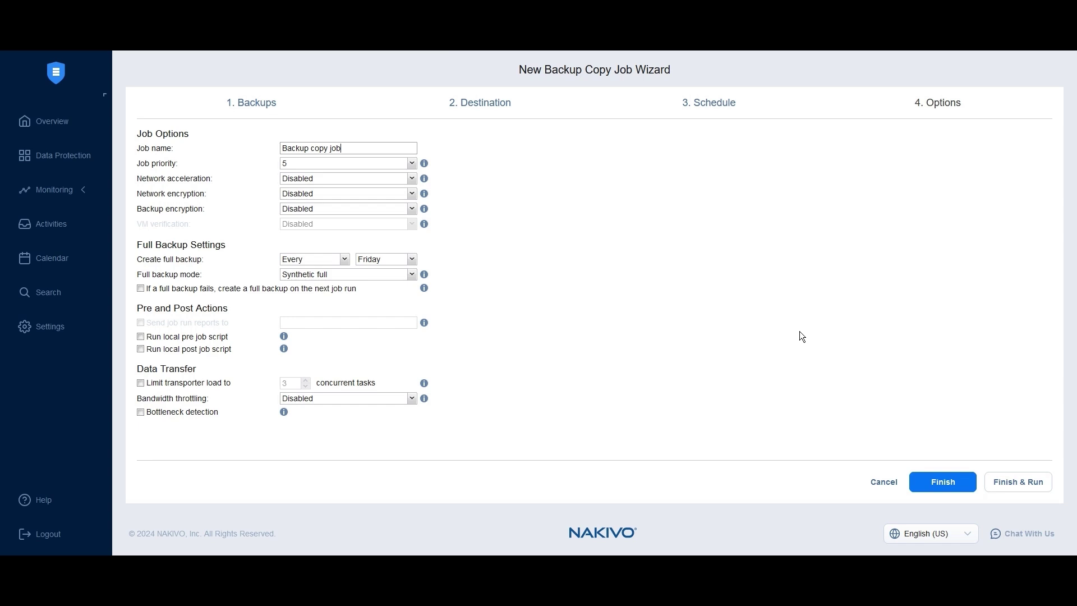
{"action": "left_click", "coordinate": [934, 480]}
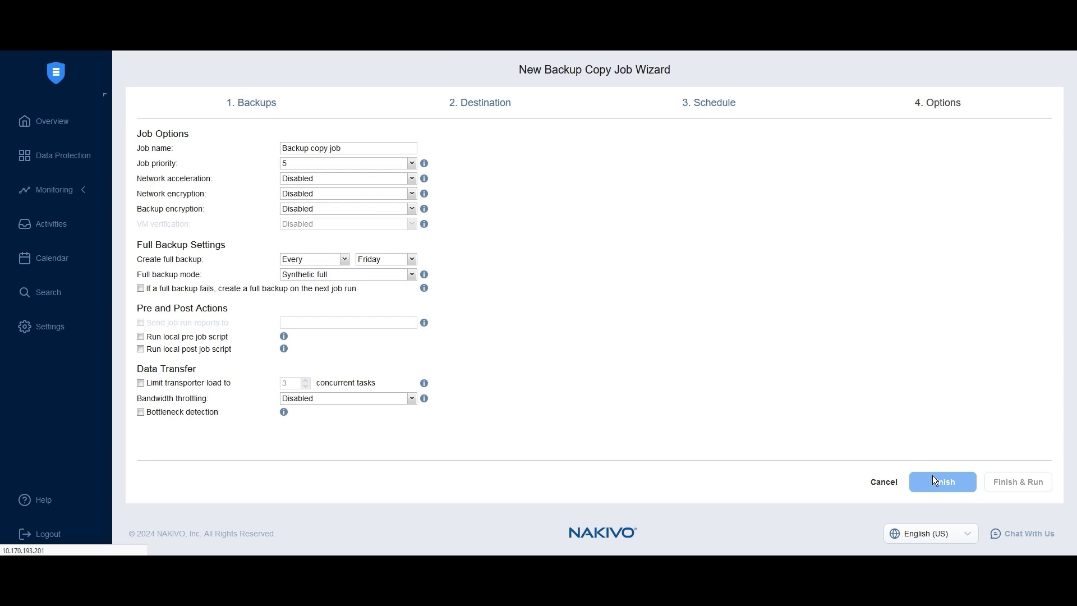